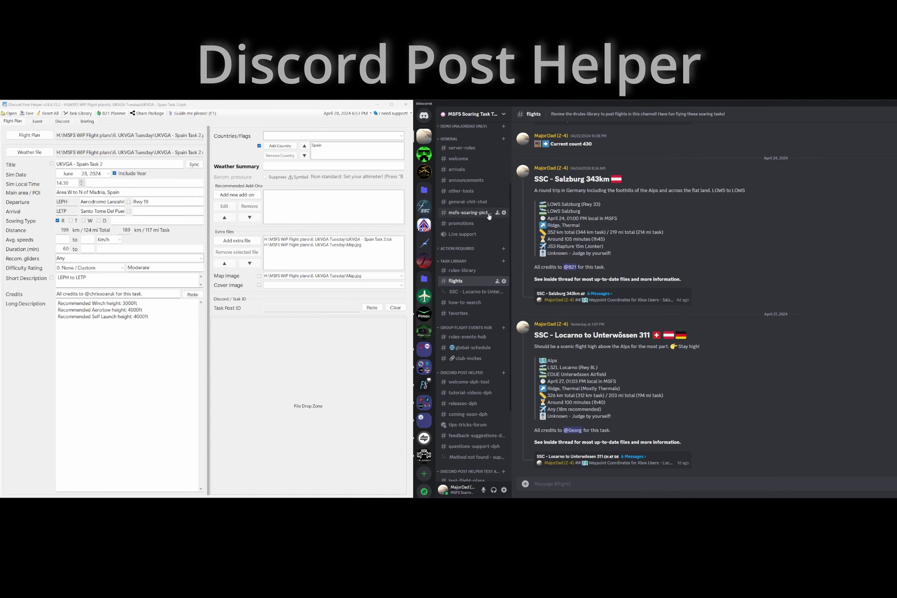
Step: Review the Spain Task 2 thread on the UKVGA Discord server and the matching group event details in Discord Post Helper
click(423, 231)
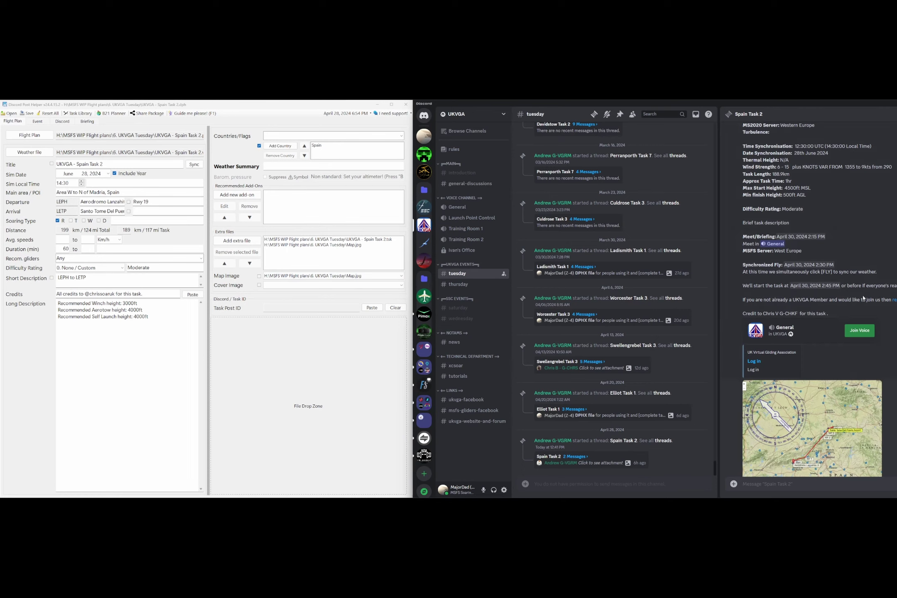
scroll(890, 299, up, 5)
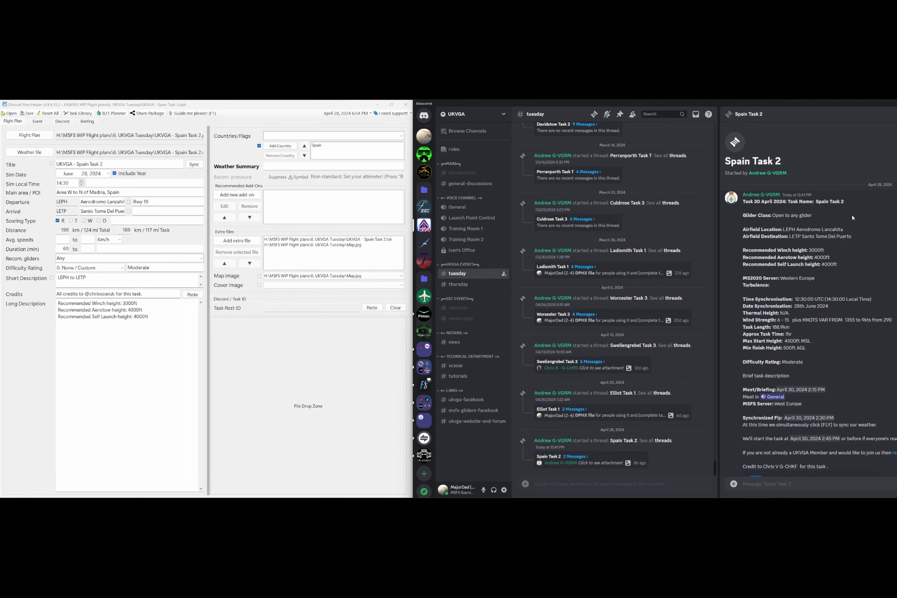
scroll(847, 311, down, 2)
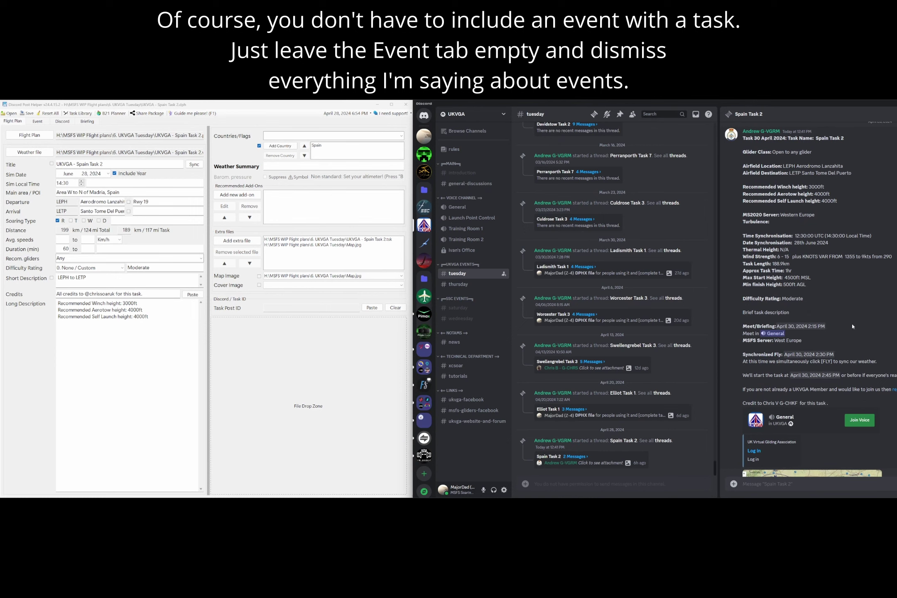
scroll(852, 327, down, 5)
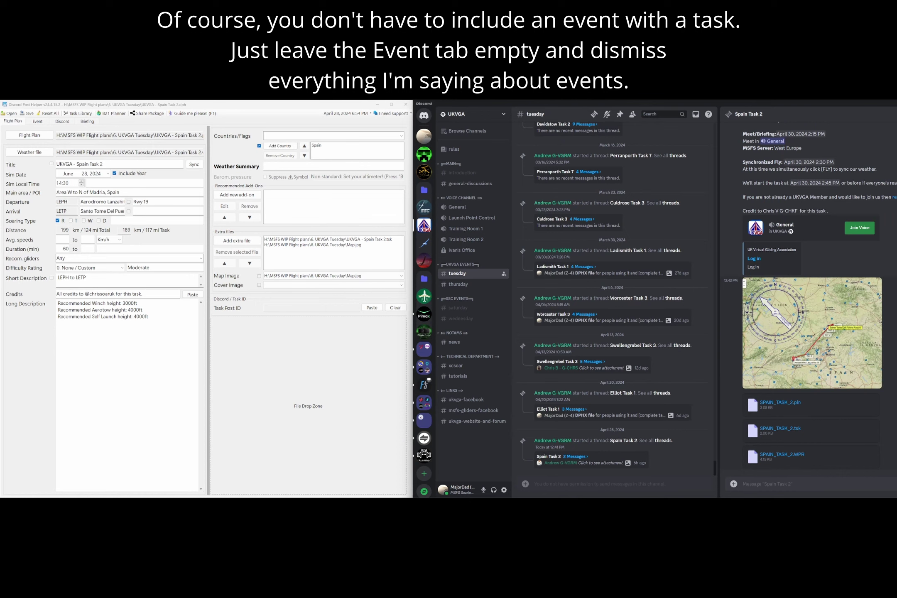
click(36, 122)
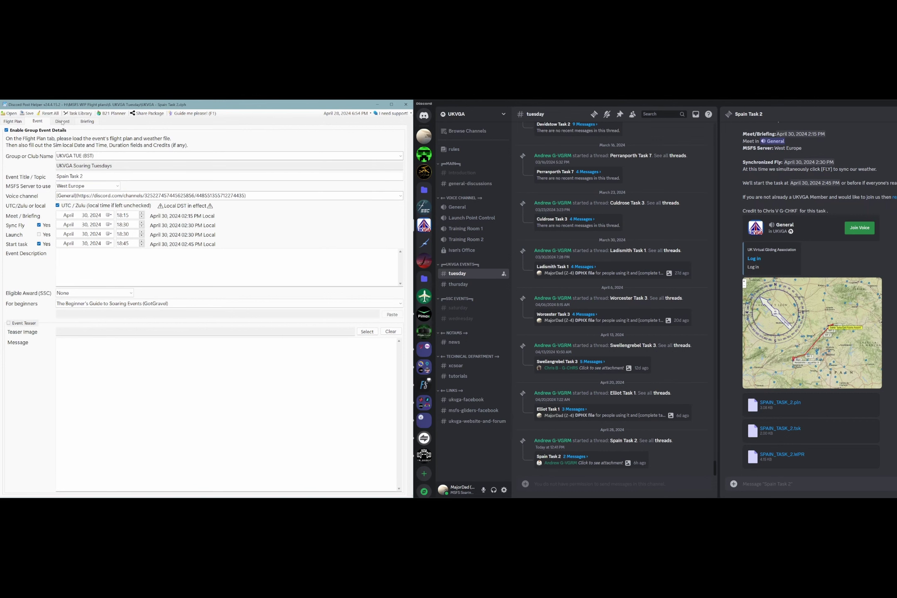
Step: Copy the message link of the UKVGA Spain Task 2 event post and paste it as the URL to the group event
click(62, 122)
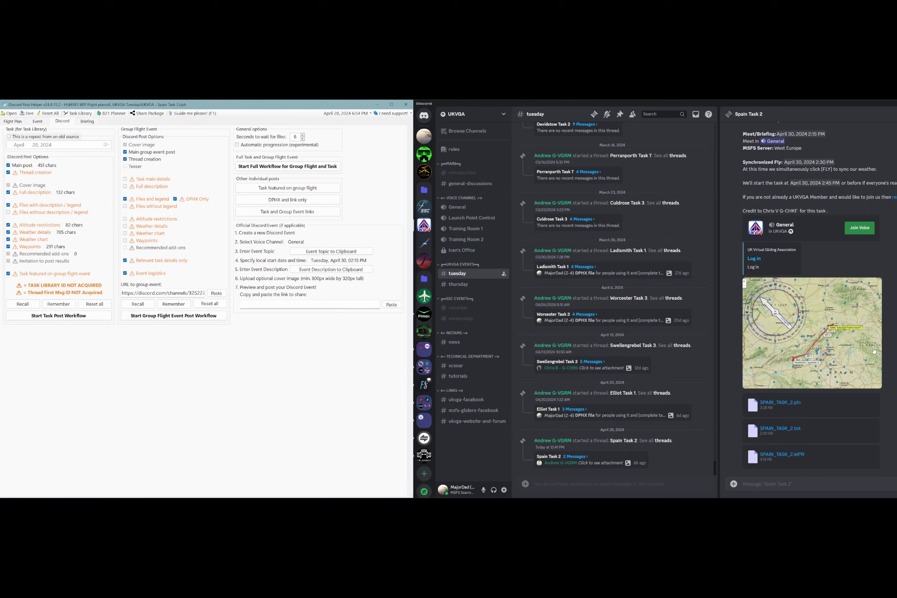
scroll(809, 332, up, 10)
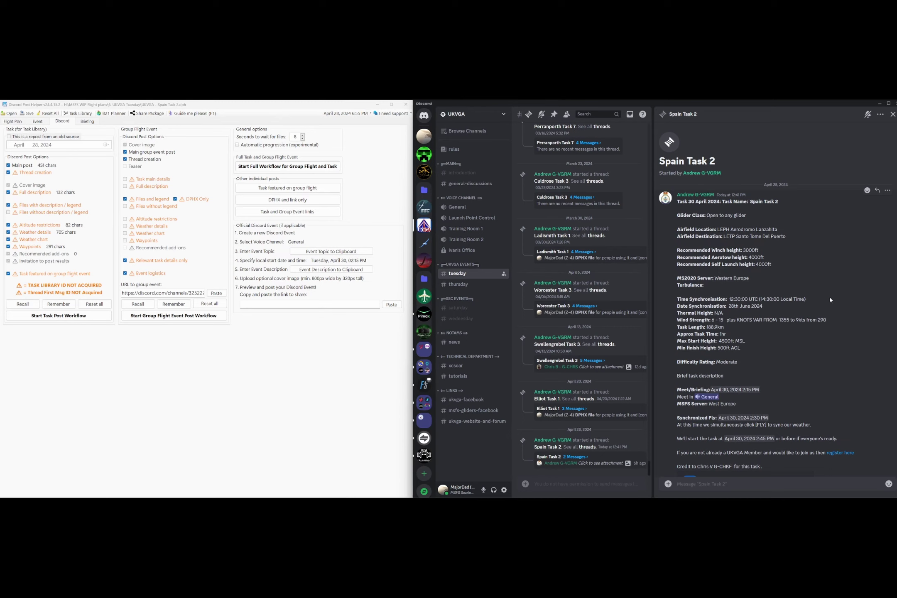
click(888, 190)
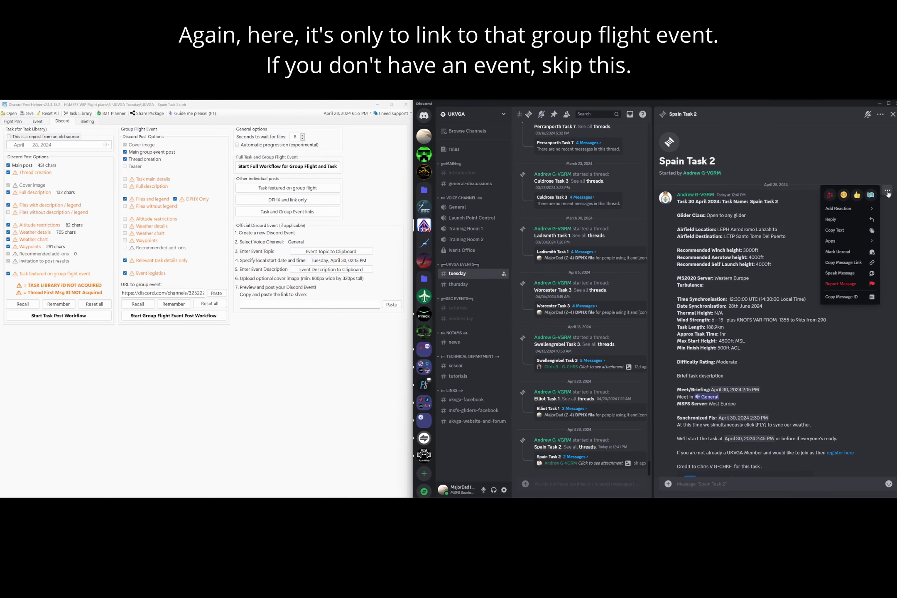
click(847, 264)
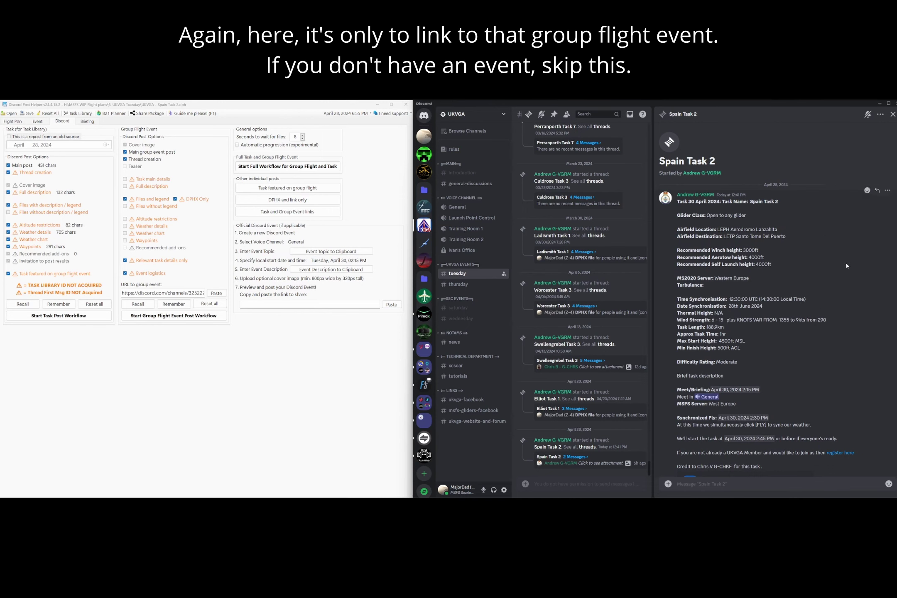
click(170, 293)
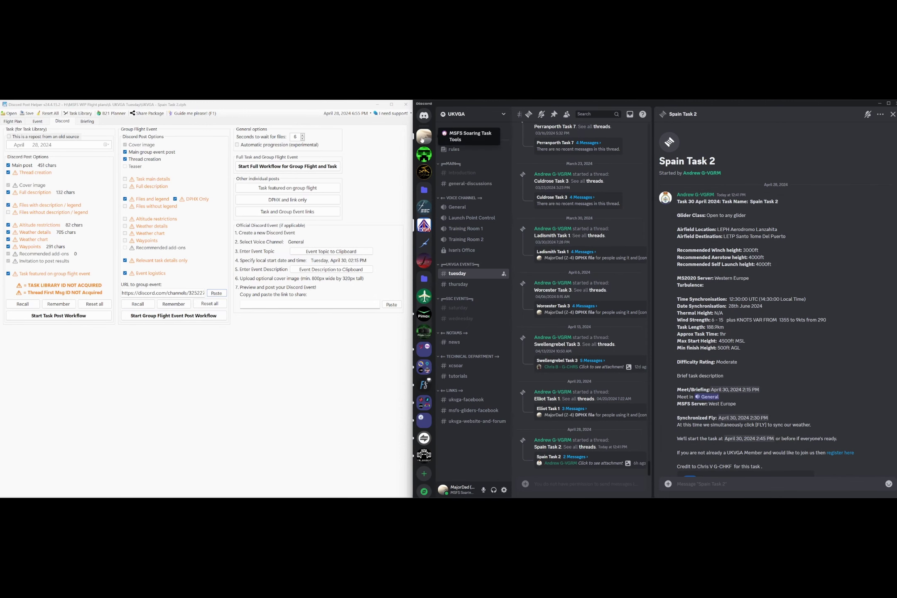
Step: Open the flights channel on the MSFS Soaring Task Tools Discord server and select its message field
click(422, 138)
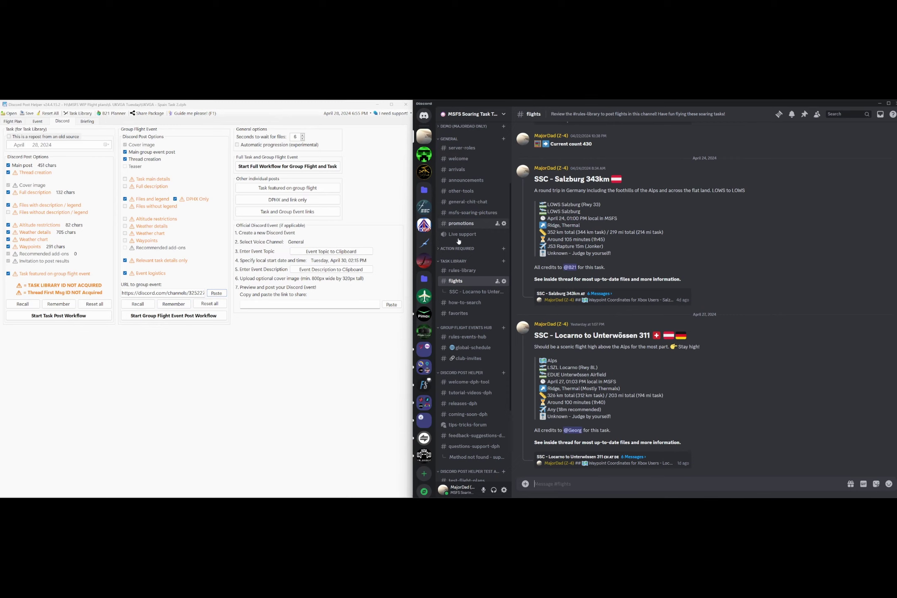
mouse_move(459, 287)
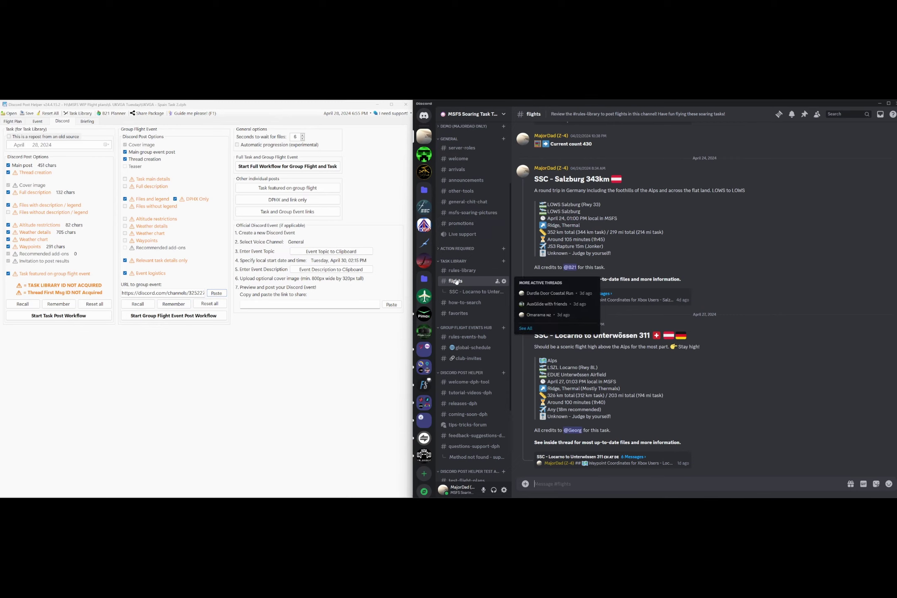
click(458, 281)
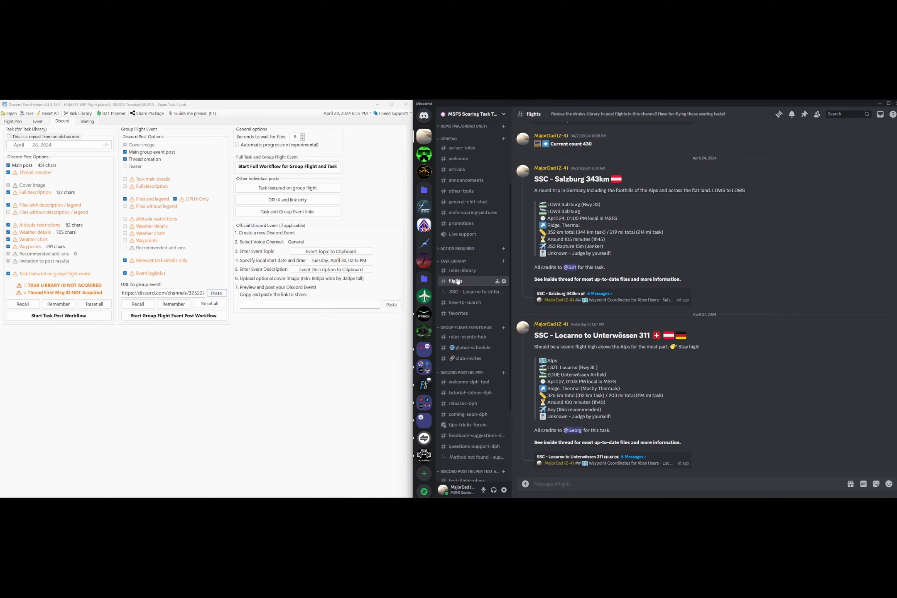
click(141, 369)
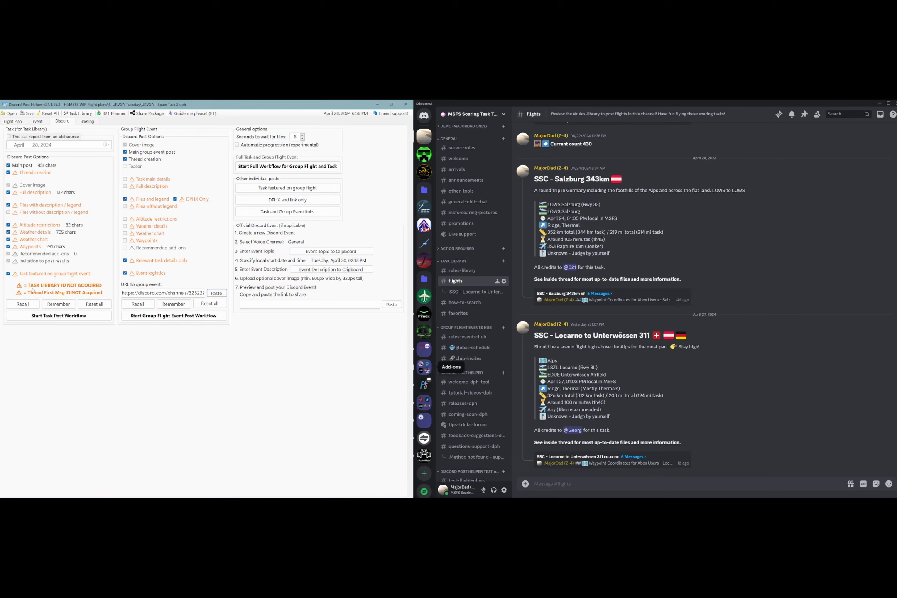
click(557, 484)
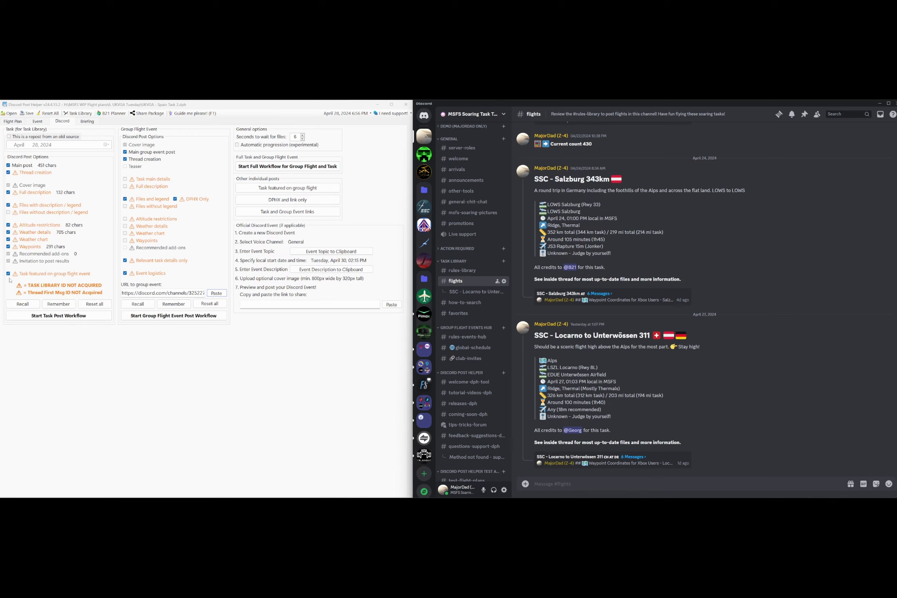
Step: Try excluding the weather chart and altitude restrictions from the task post, and reset all task post options
click(8, 240)
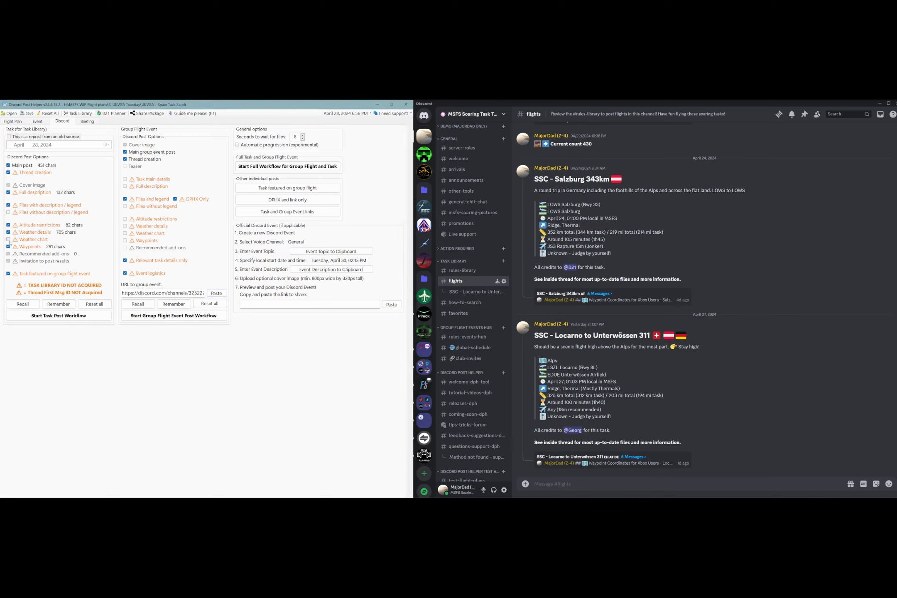
click(8, 225)
click(100, 305)
Step: Start the task post workflow, check that Discord is on the flights channel, and continue despite the missing weather summary
click(56, 317)
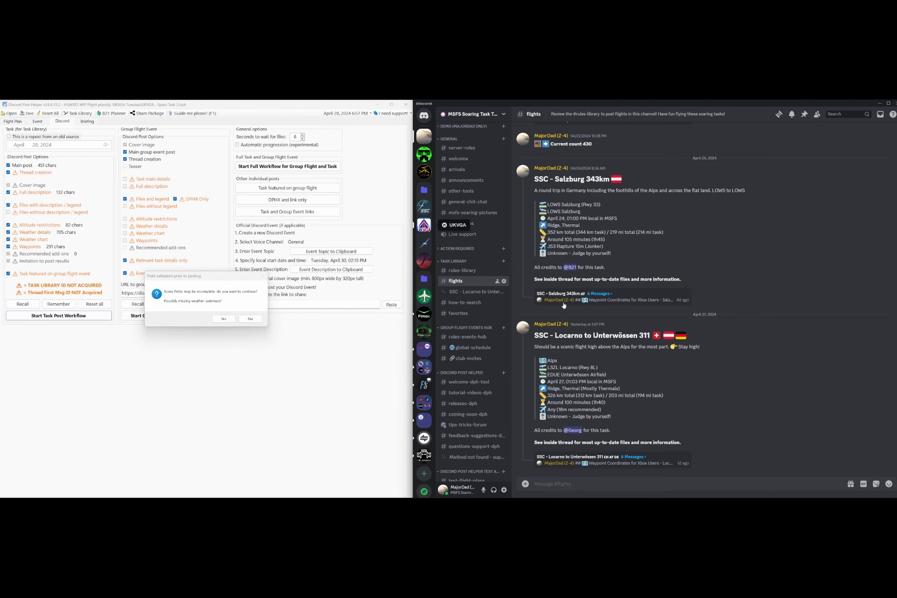
click(423, 225)
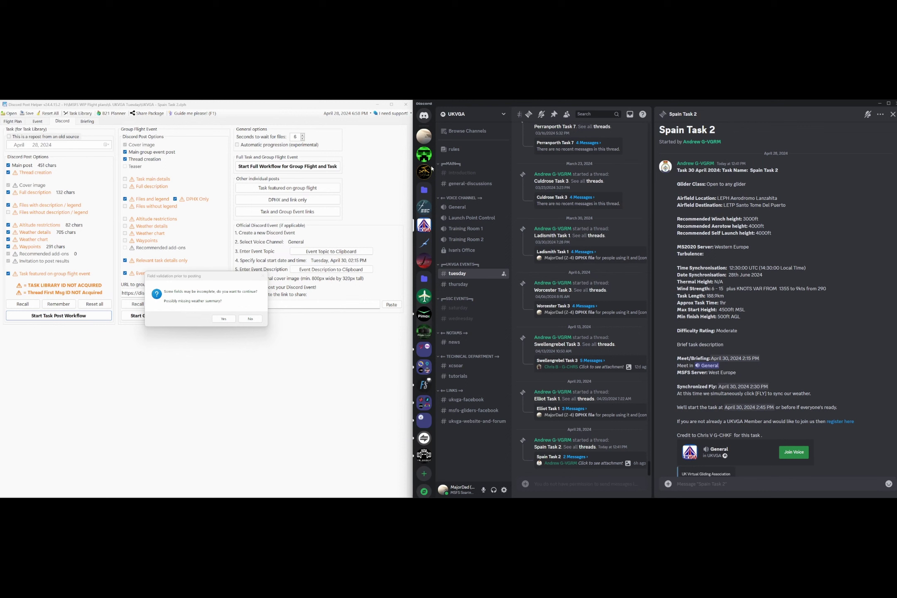
click(423, 136)
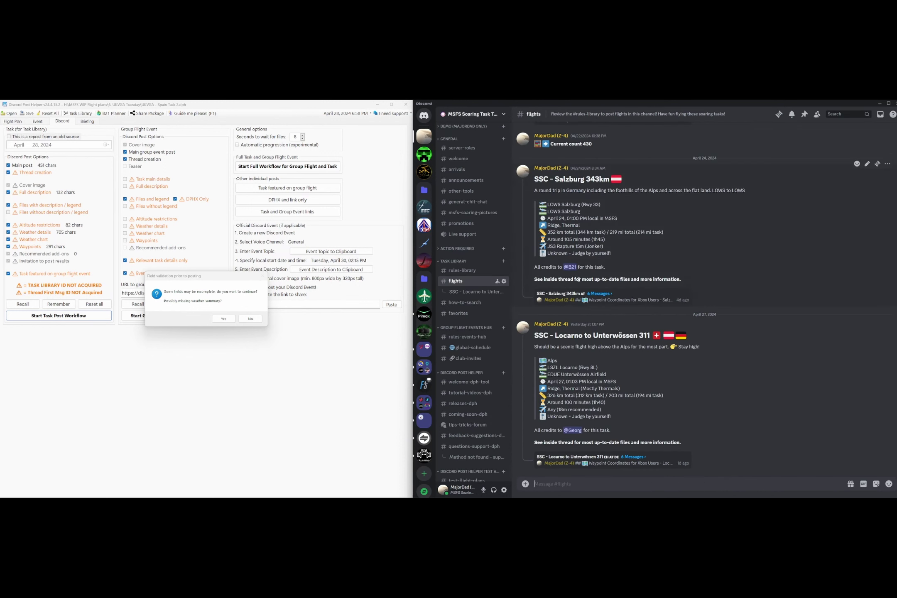
click(223, 318)
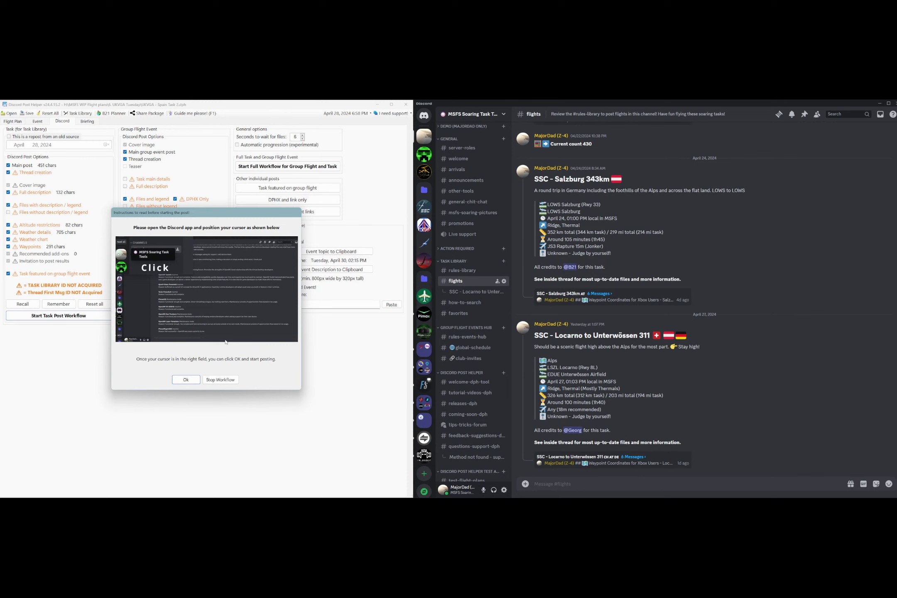
Step: Auto-paste the main UKVGA - Spain Task 2 post into the flights channel
click(556, 480)
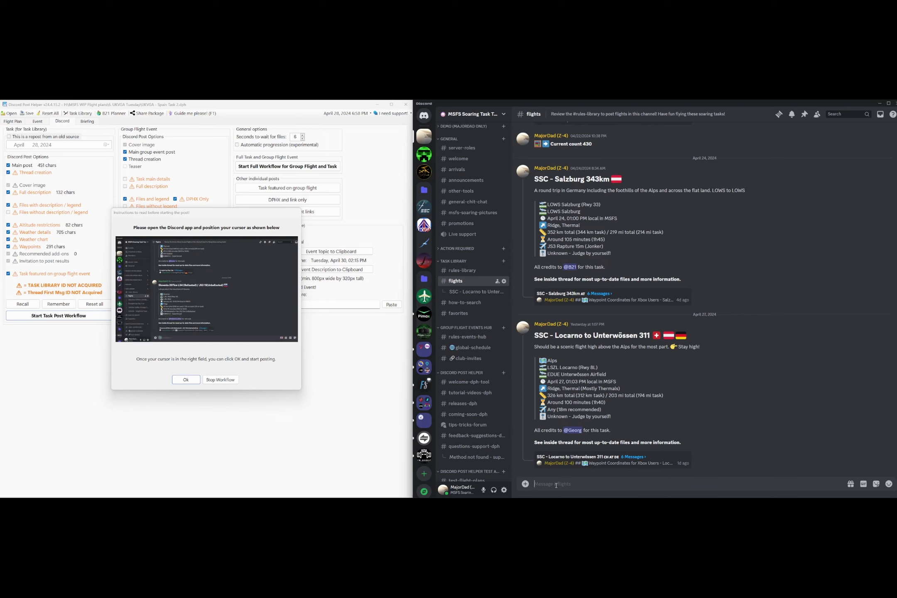
click(185, 379)
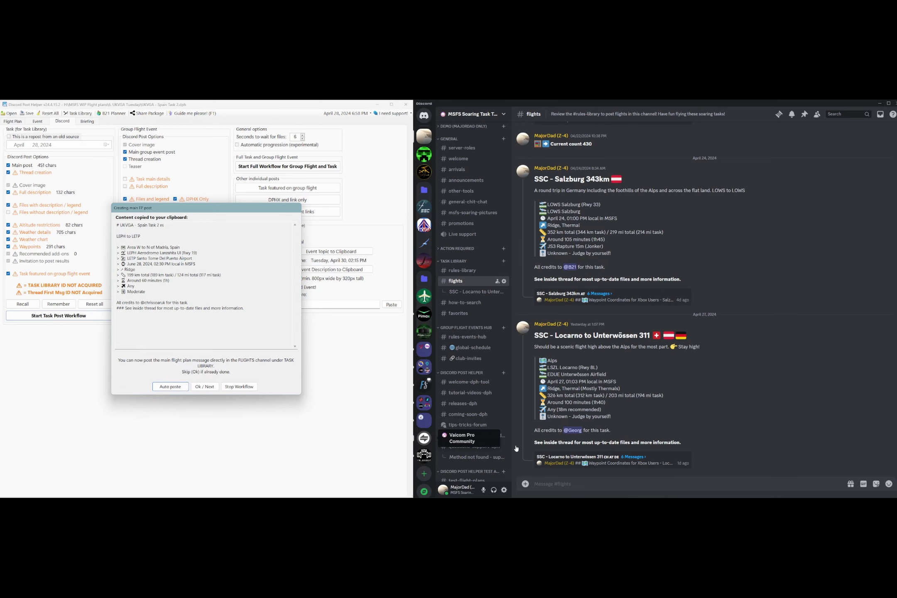
click(163, 387)
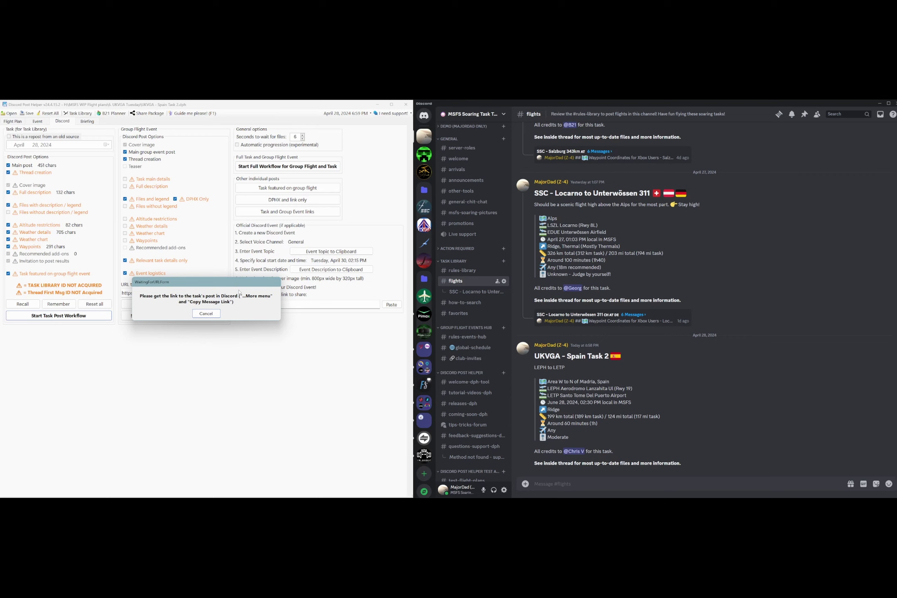
Step: Copy the message link of the new UKVGA - Spain Task 2 post so the workflow acquires its task library ID
click(618, 353)
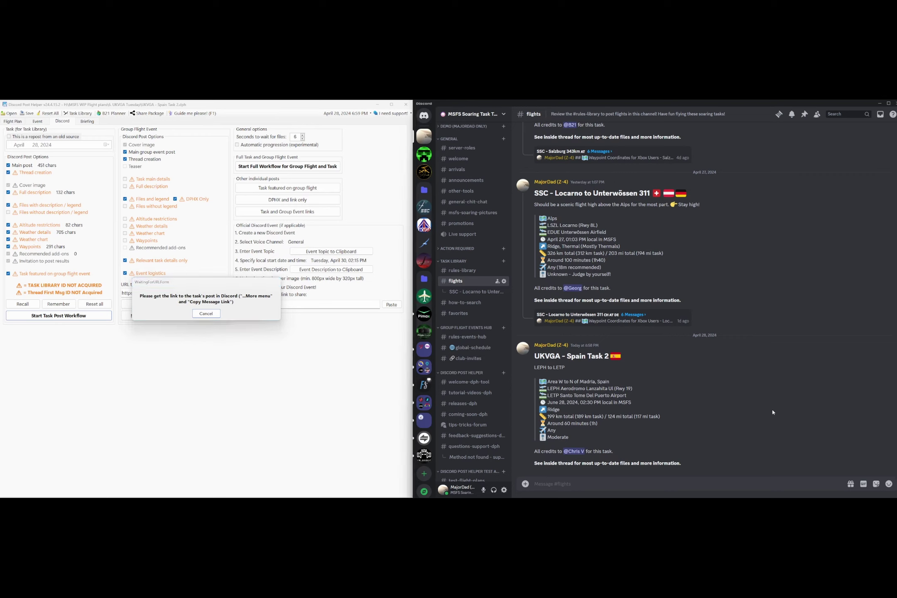
mouse_move(874, 381)
mouse_move(725, 409)
click(887, 343)
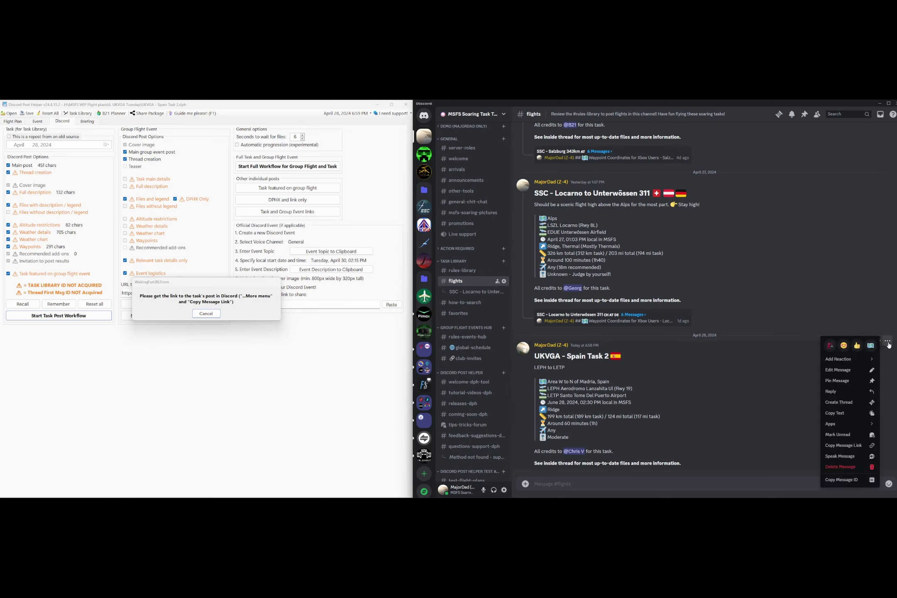
click(853, 448)
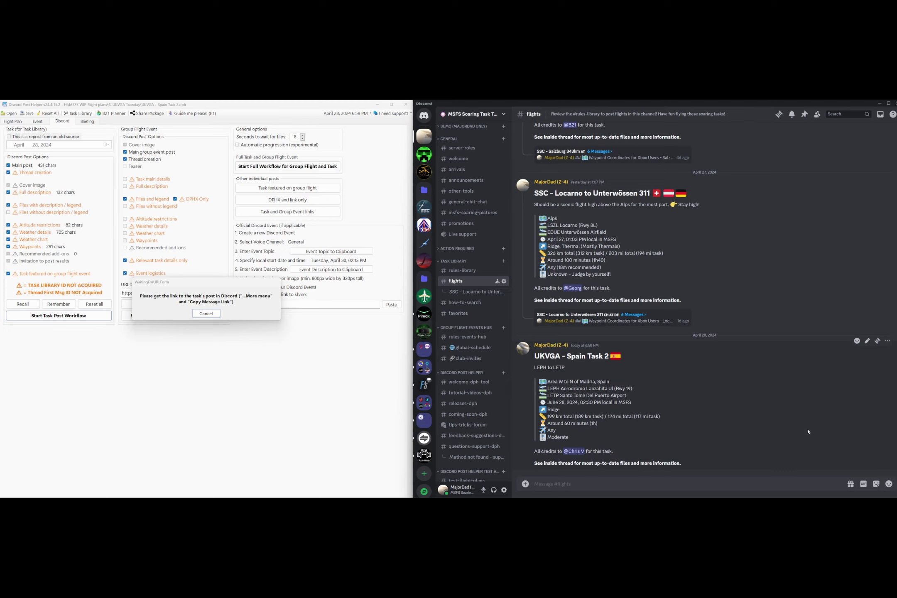
key(shift)
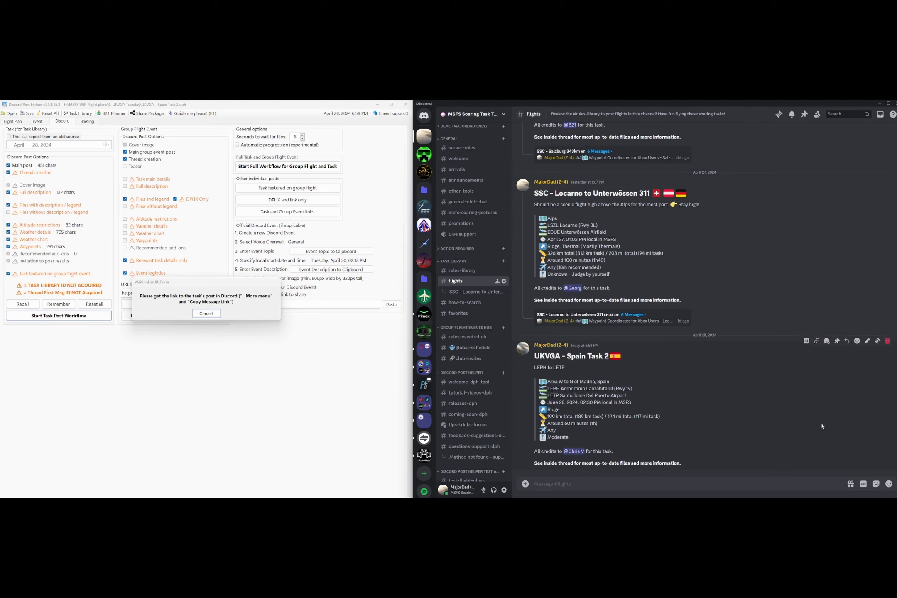
click(816, 341)
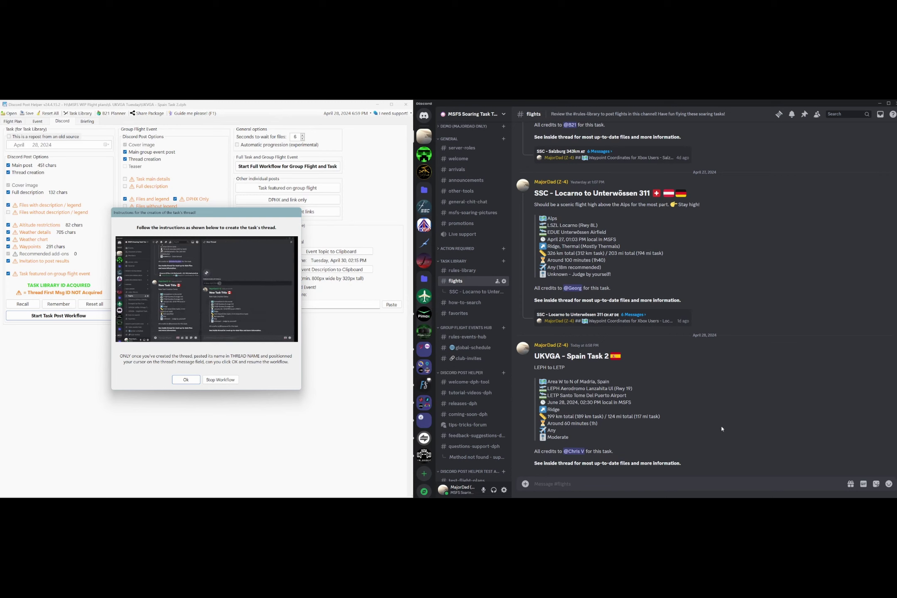
Step: Create a thread from the UKVGA - Spain Task 2 post and name it "UKVGA - Spain Task 2 ES"
click(735, 412)
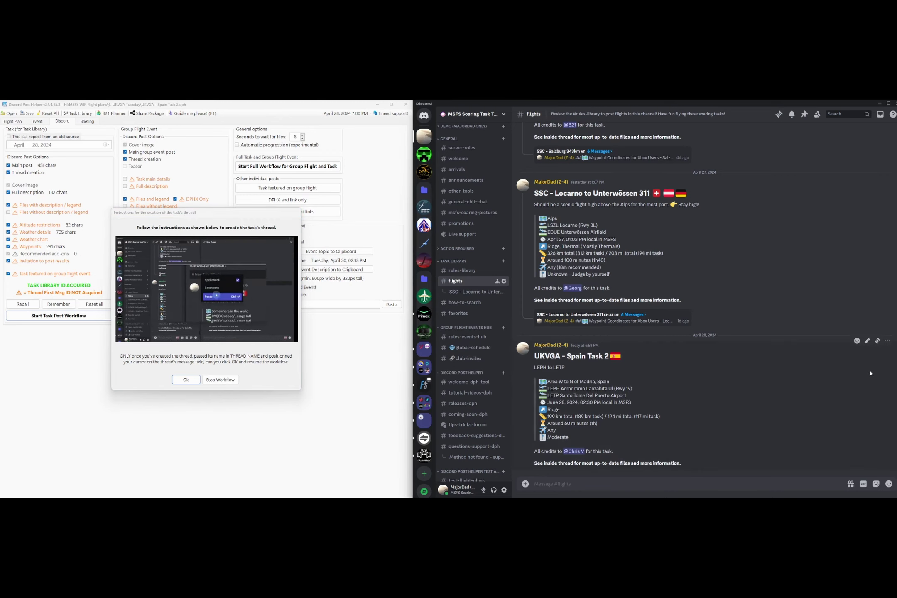
click(877, 343)
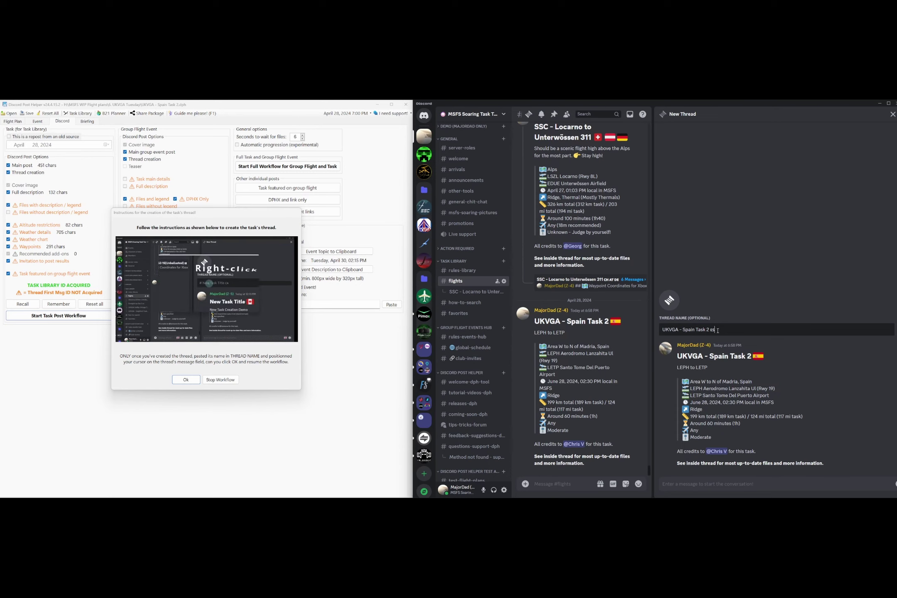
right_click(690, 330)
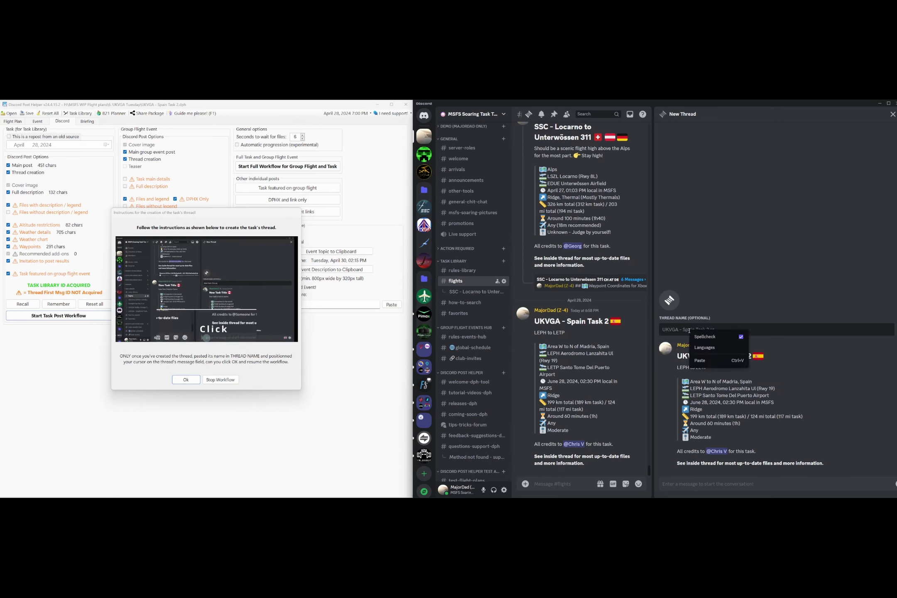
click(708, 347)
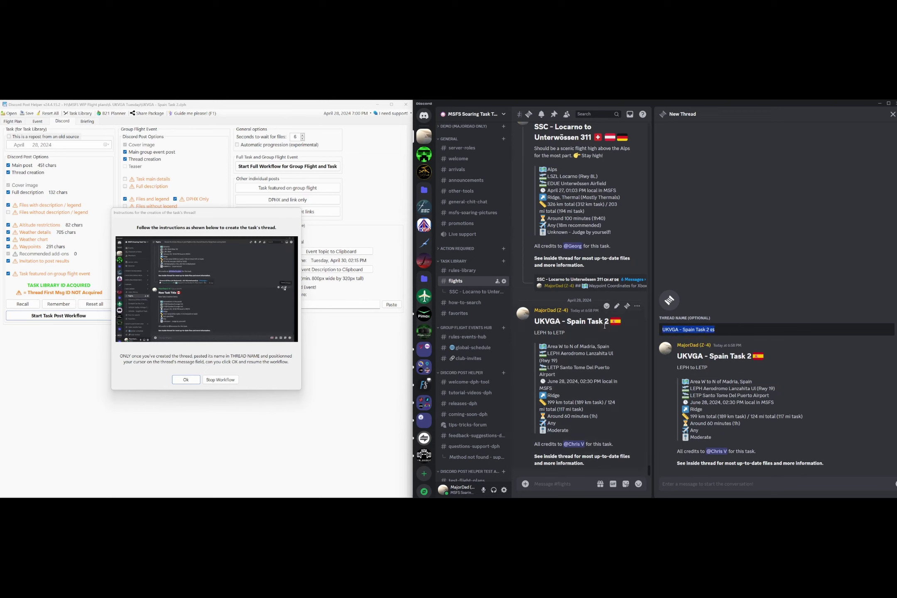
Step: Auto-paste the Task Details Thread anchor as the first message of the new thread
click(727, 334)
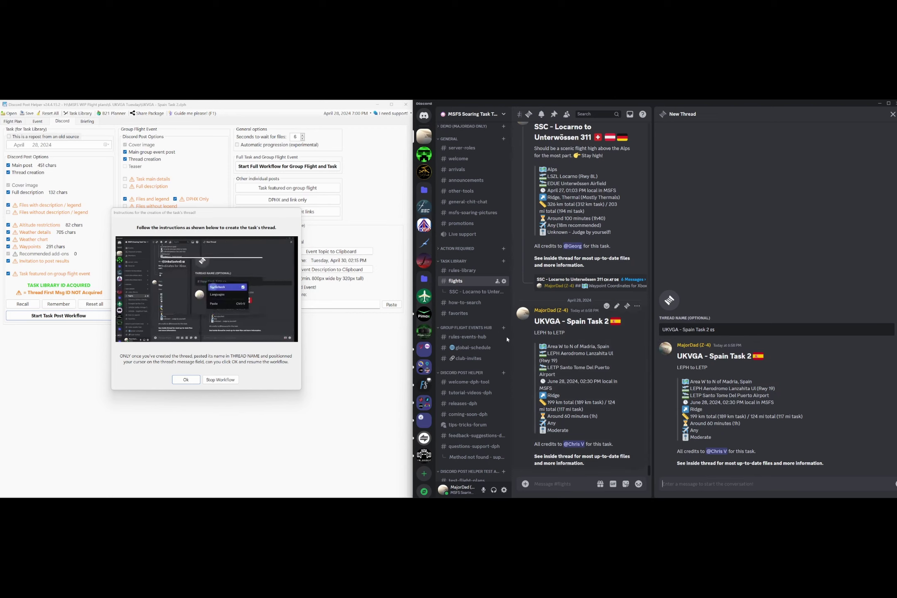
click(186, 380)
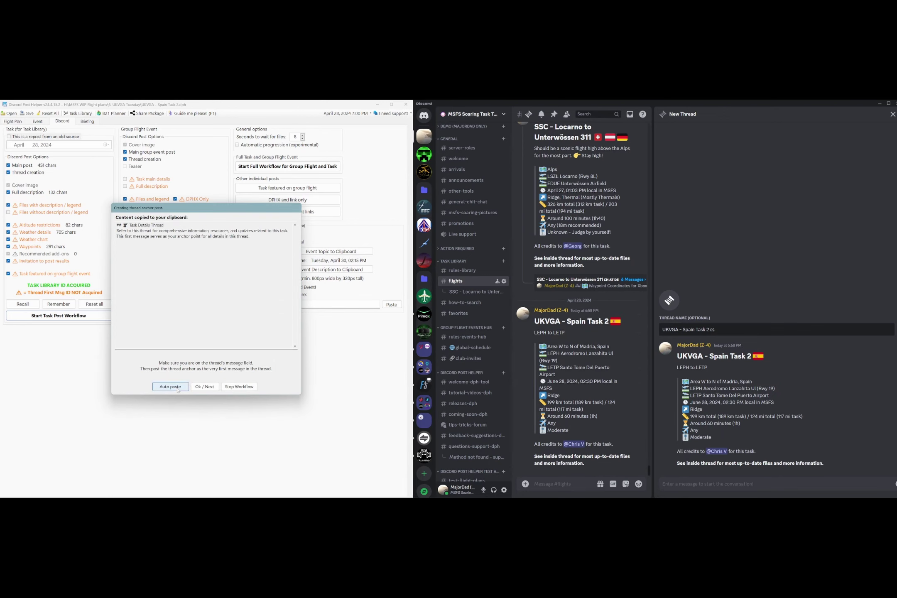
click(176, 388)
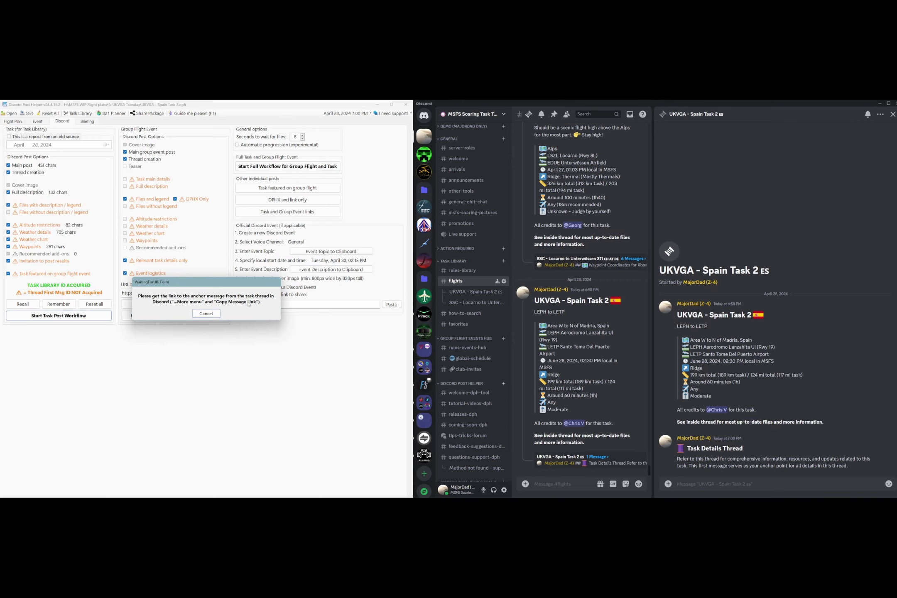
Step: Copy the message link of the Task Details Thread anchor message so the workflow acquires the thread's first message ID
click(851, 456)
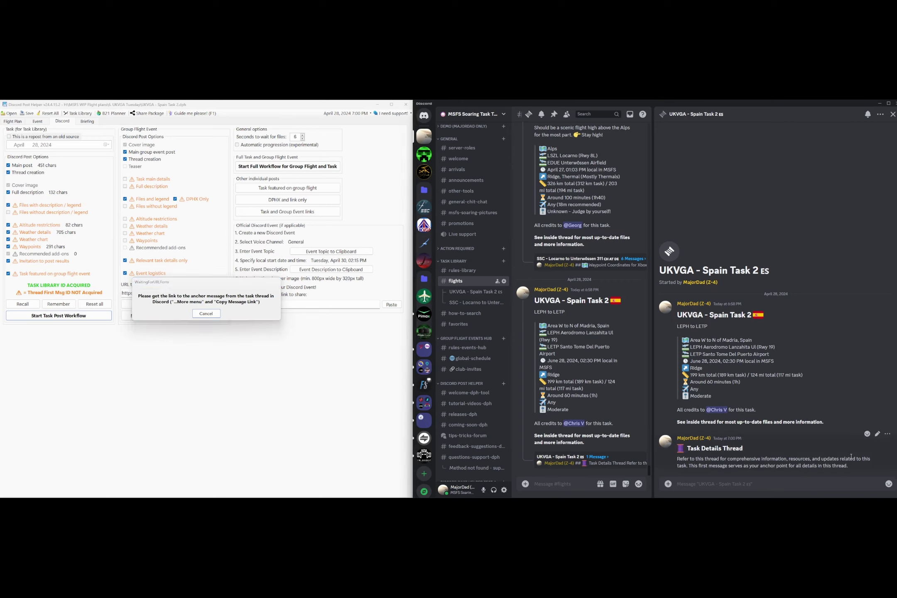
click(887, 434)
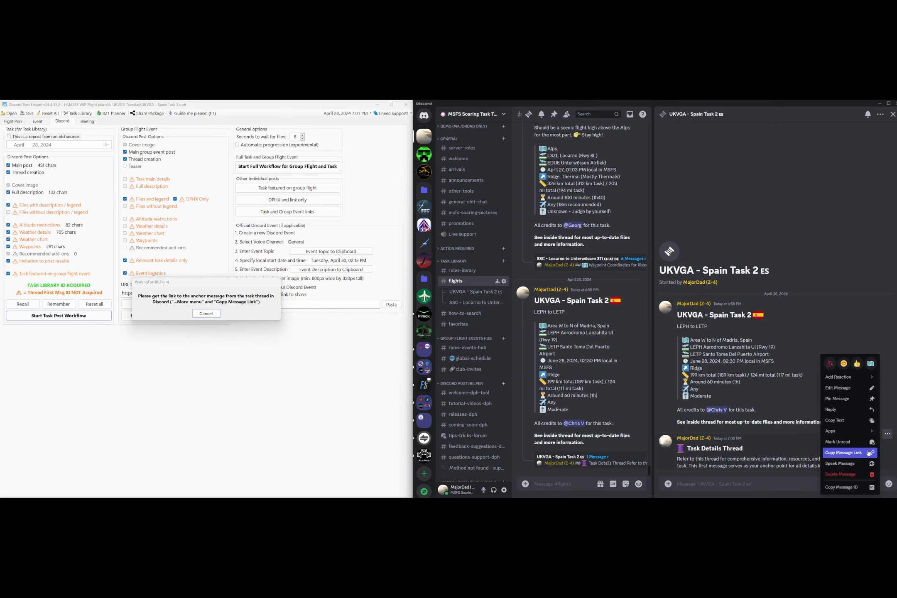
click(844, 459)
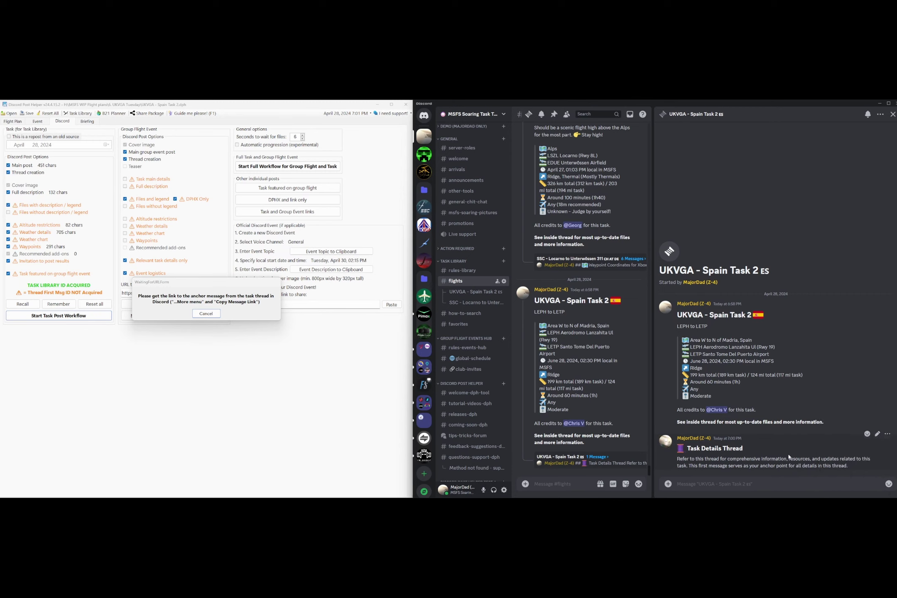
click(887, 434)
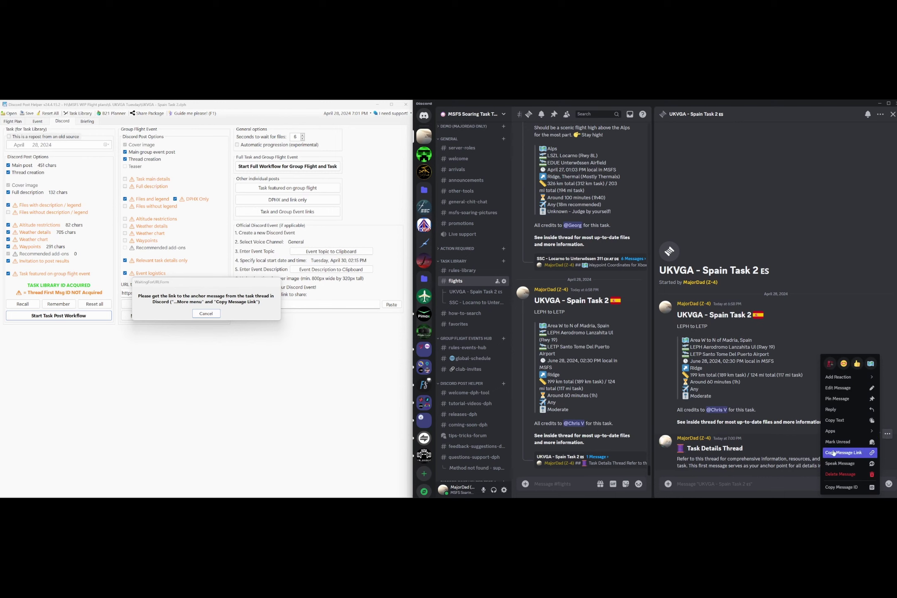
click(842, 456)
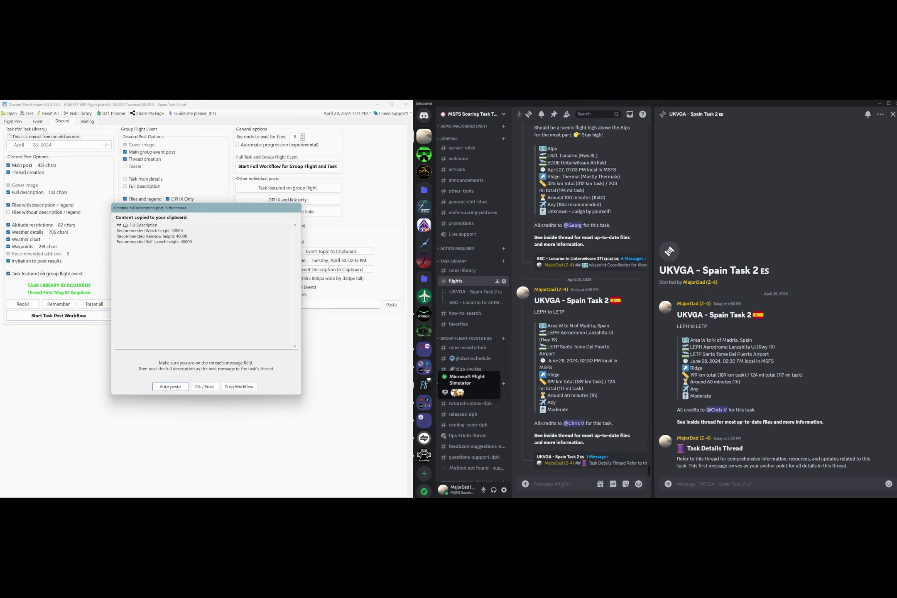
Step: Auto-paste the full description, then the task files with their file info, as the next messages in the task thread
click(692, 483)
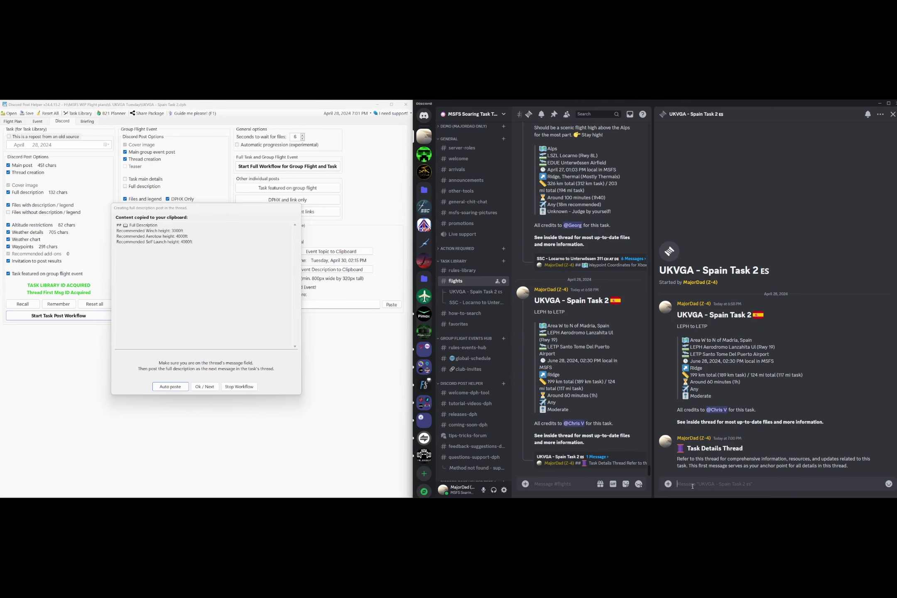
click(163, 389)
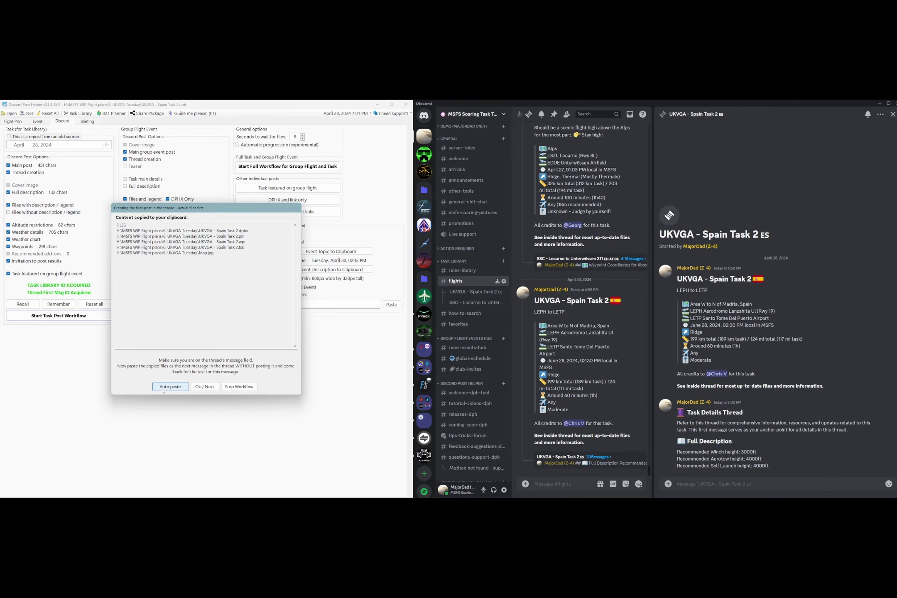
click(163, 388)
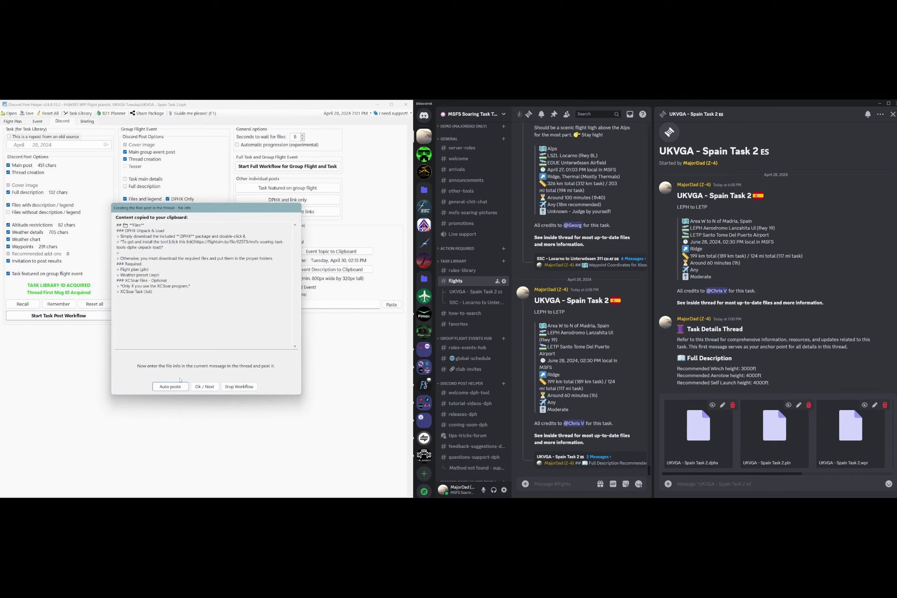
click(175, 390)
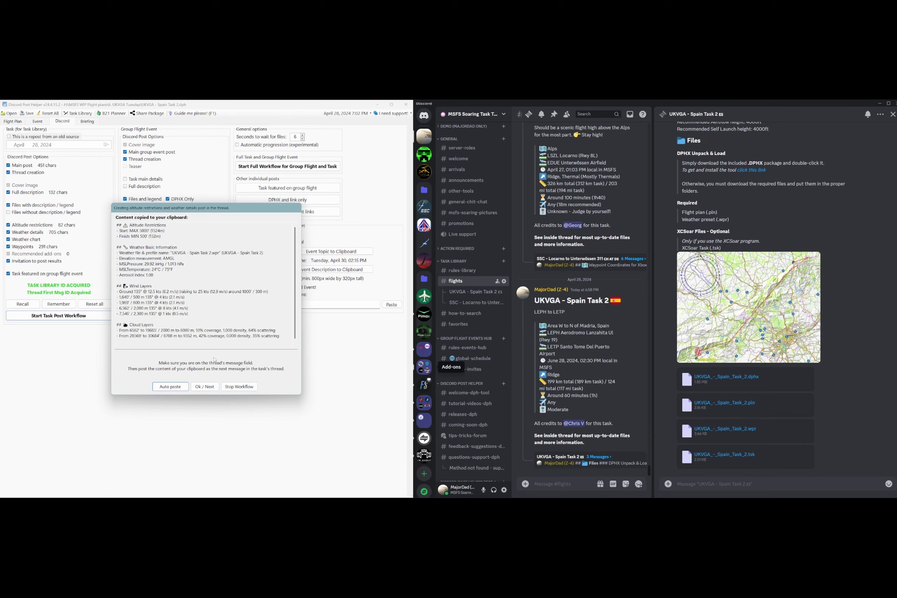
Step: Auto-paste the altitude restrictions and weather details, the weather chart and all remaining details into the task thread
click(171, 386)
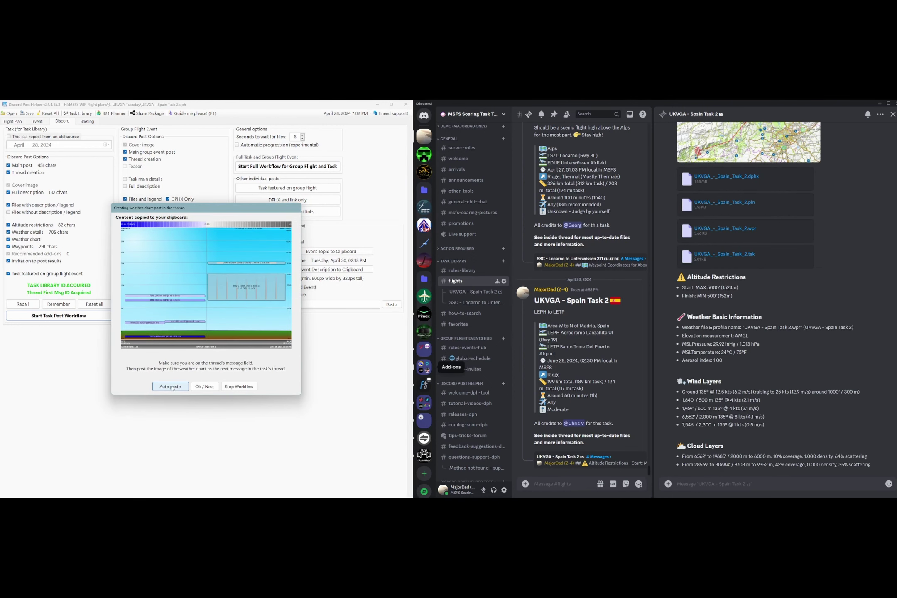
click(171, 387)
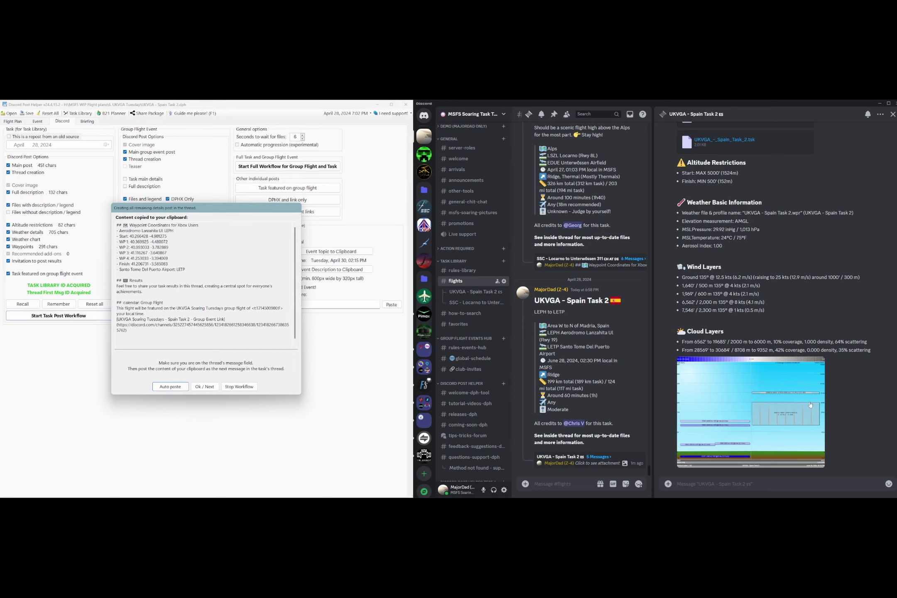
click(170, 386)
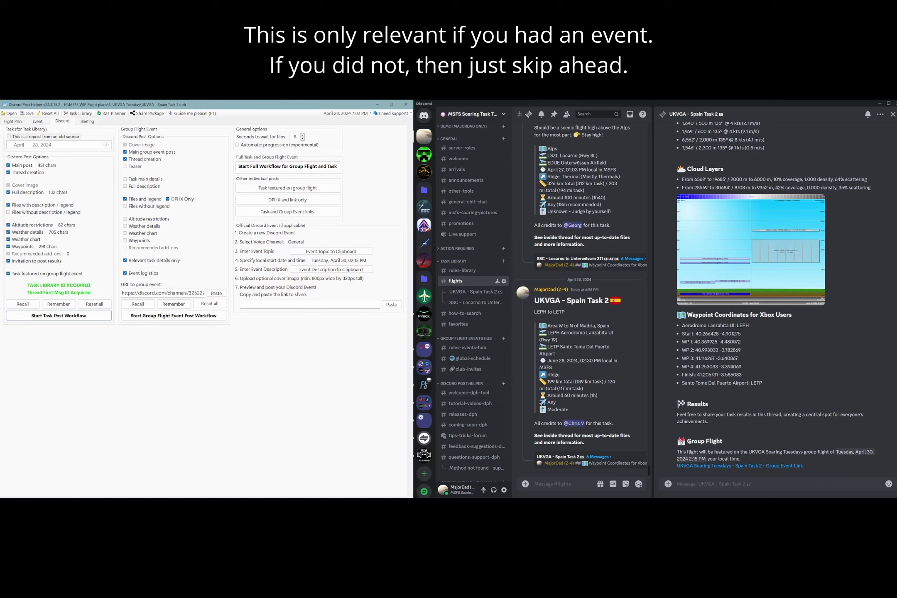
triple_click(701, 451)
click(700, 446)
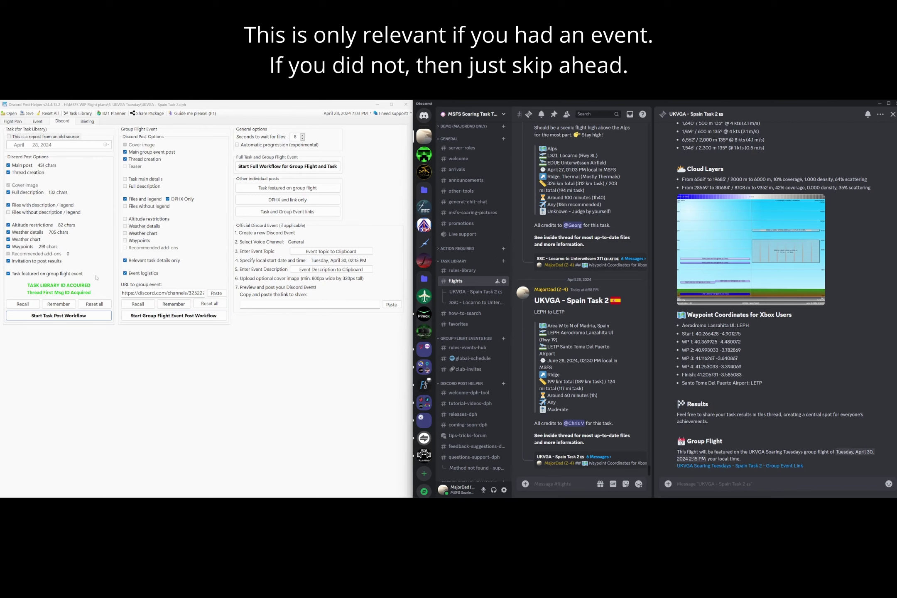
click(141, 293)
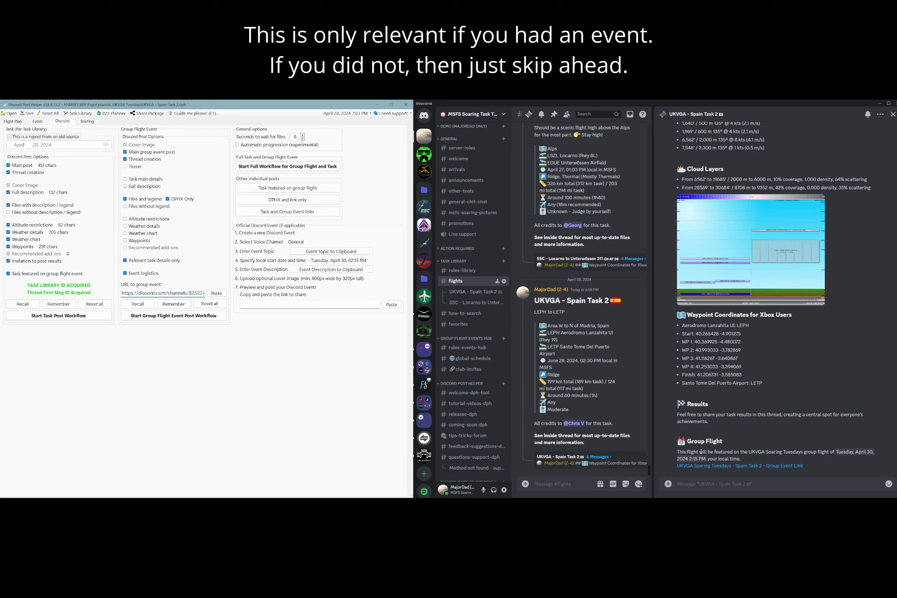
Step: Follow the Group Event Link to UKVGA's Spain Task 2 thread and auto-paste the DPHX and link only post there
click(711, 467)
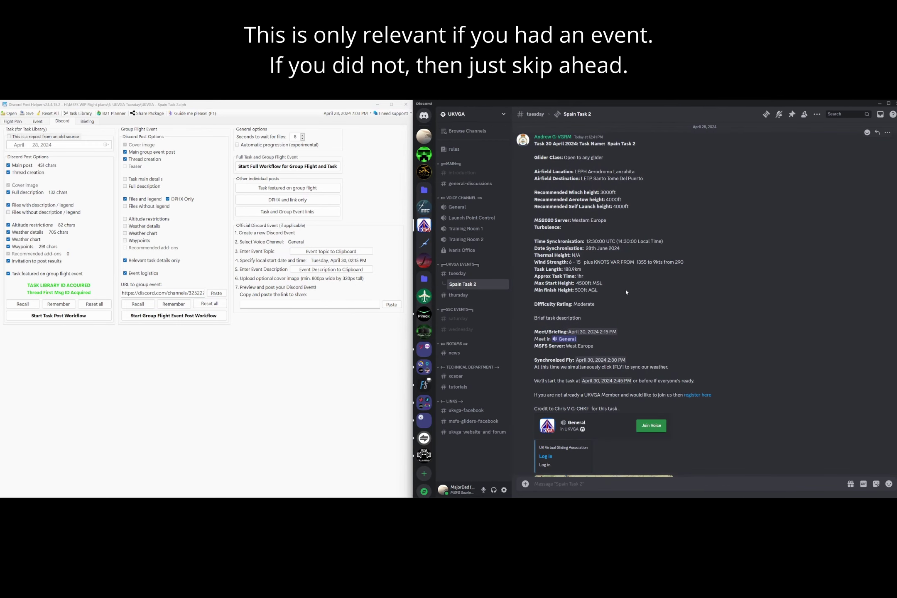
scroll(648, 310, down, 5)
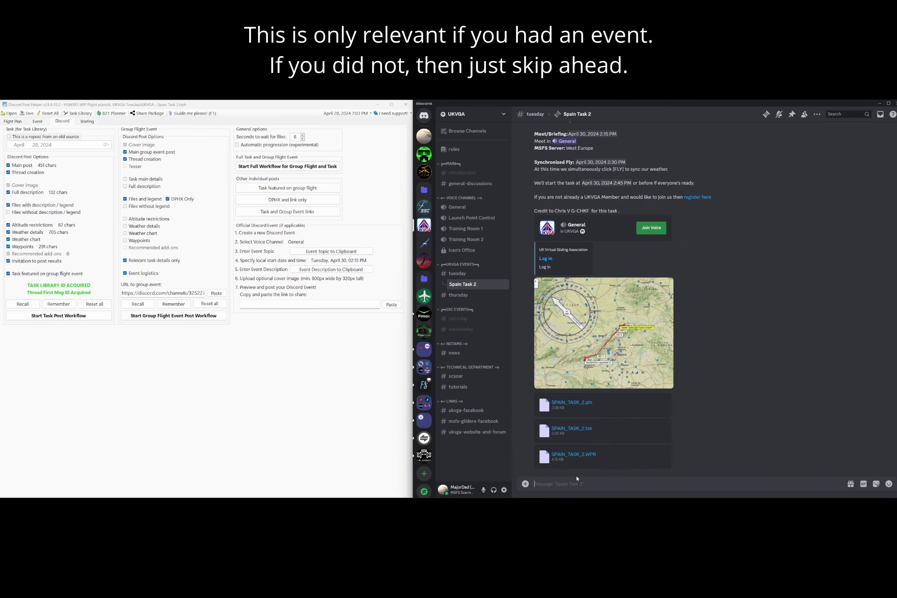
click(280, 200)
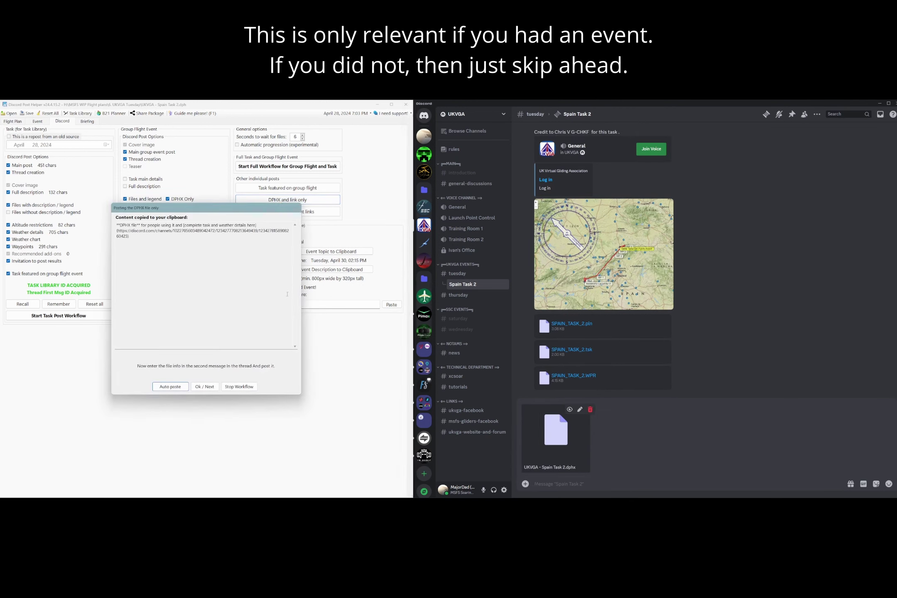
click(172, 386)
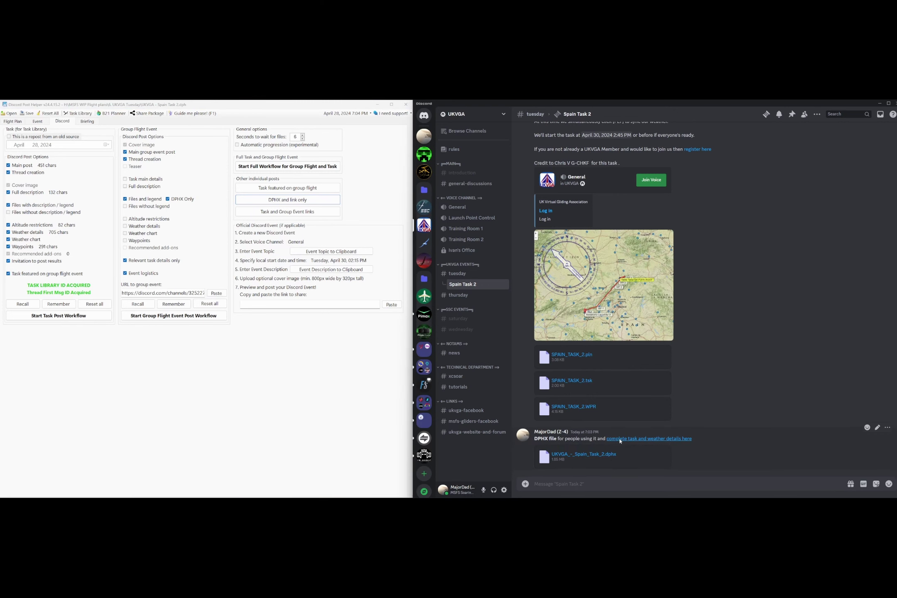
Step: Check the links in both directions between the UKVGA event thread's DPHX post and the task library thread
click(642, 438)
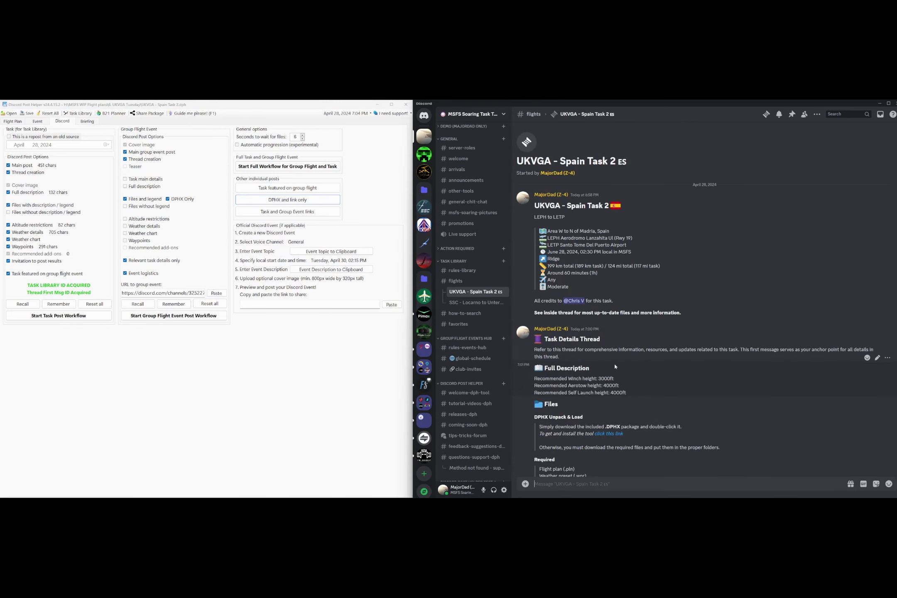
scroll(615, 366, down, 15)
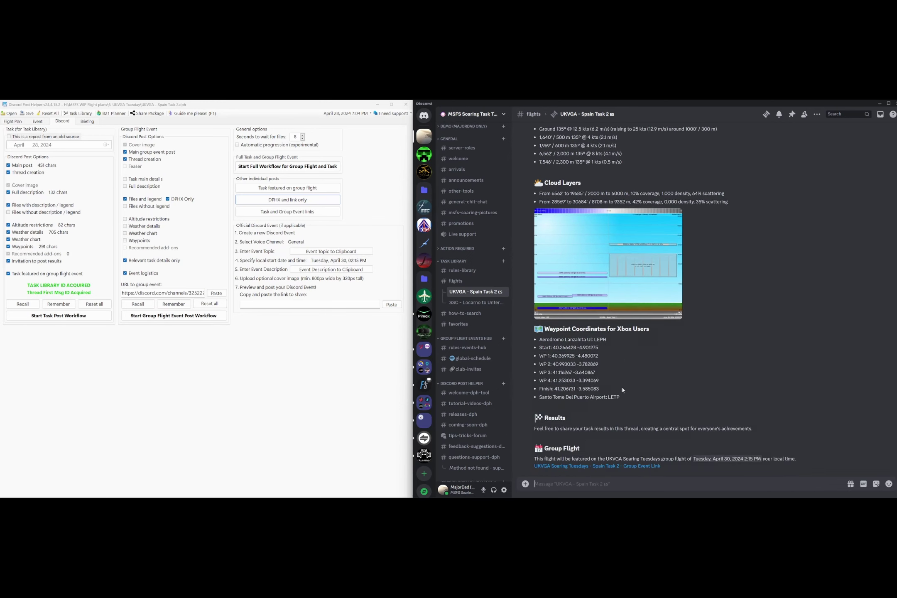
click(602, 465)
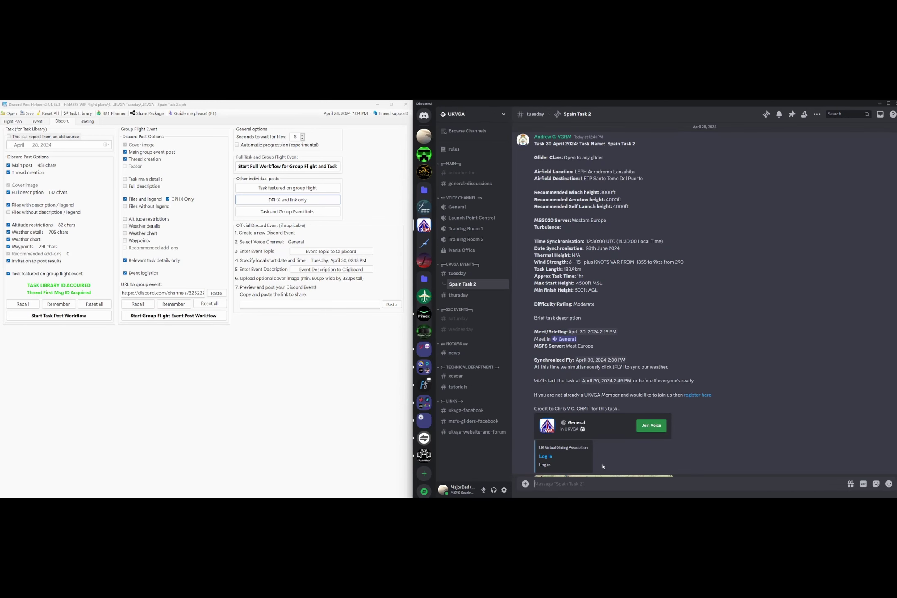
scroll(603, 466, down, 6)
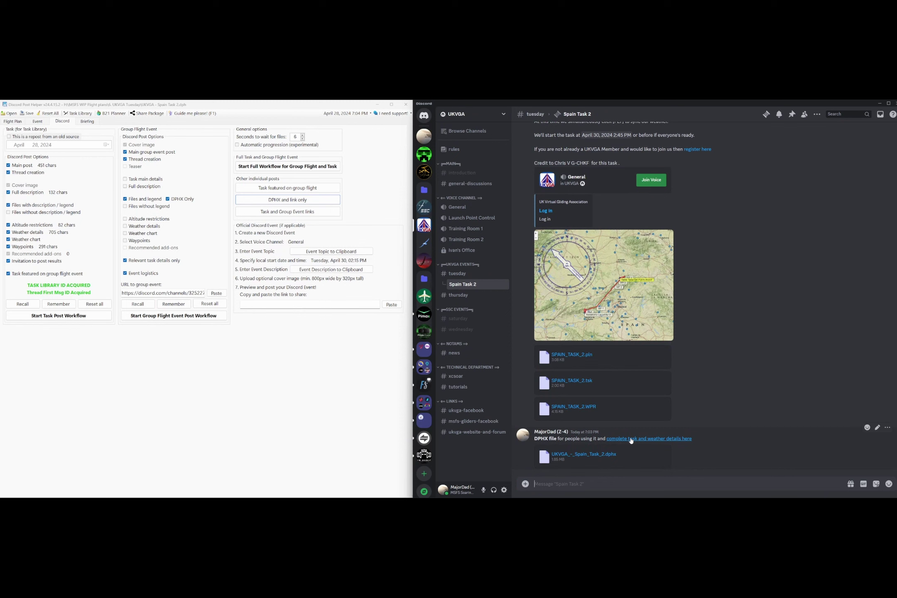
click(631, 440)
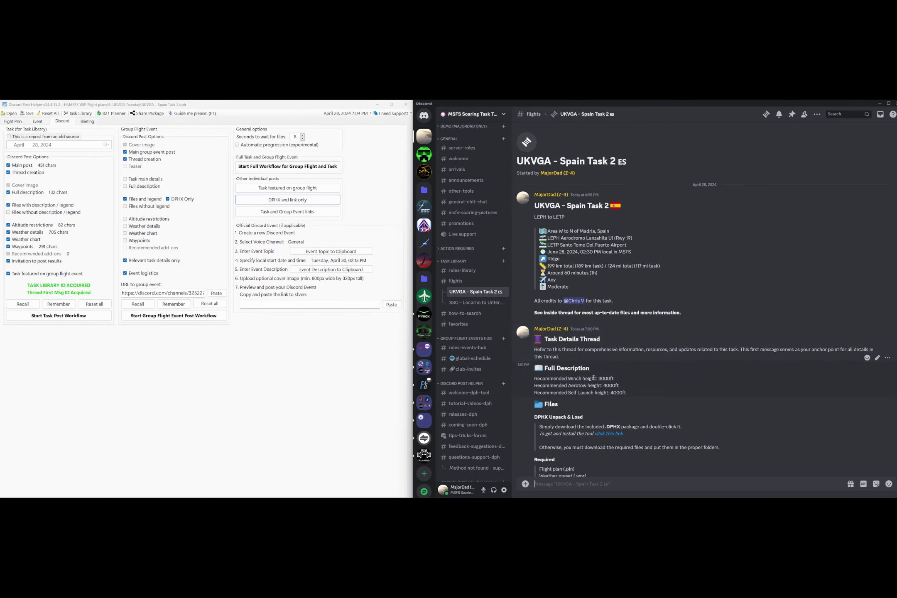
click(241, 315)
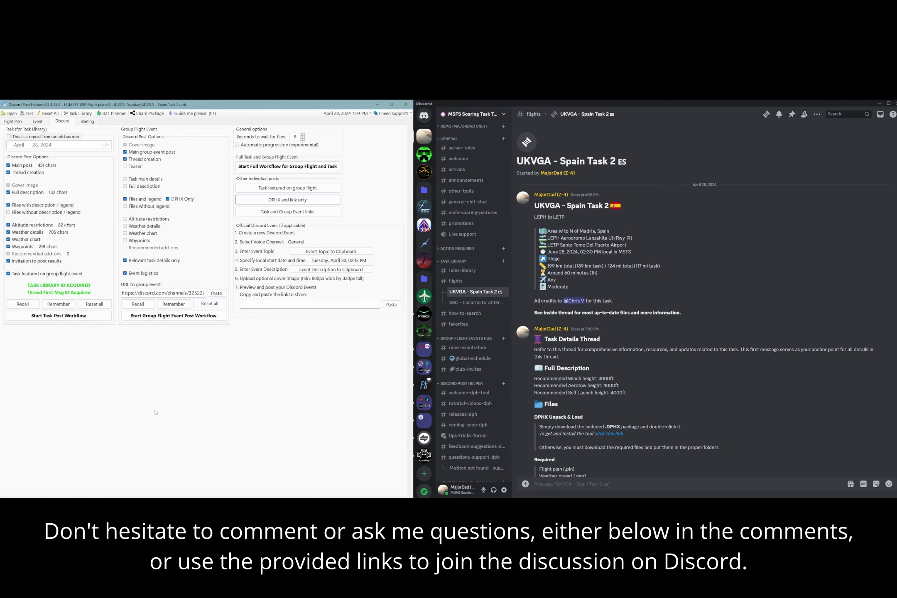